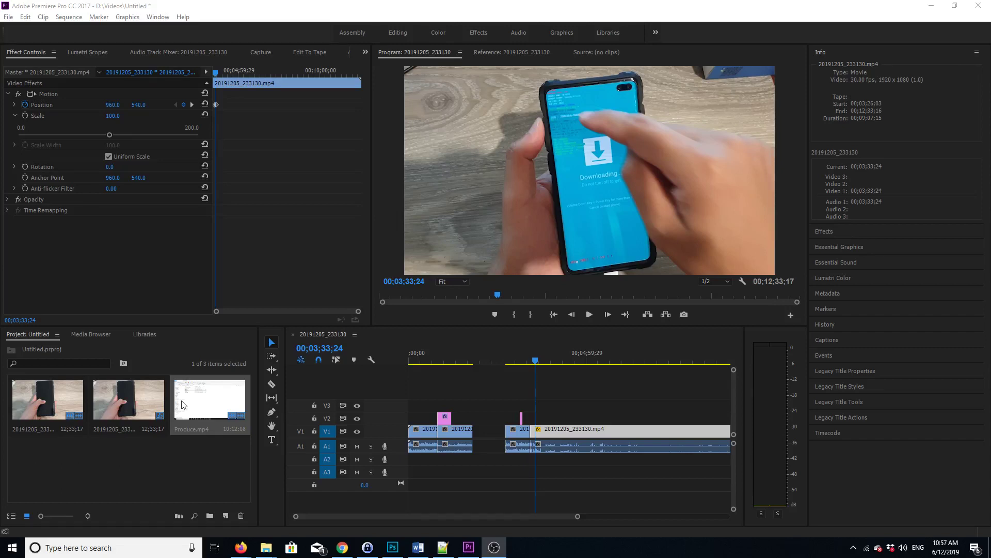
Focus the Program monitor showing the phone video frame
left_click(560, 185)
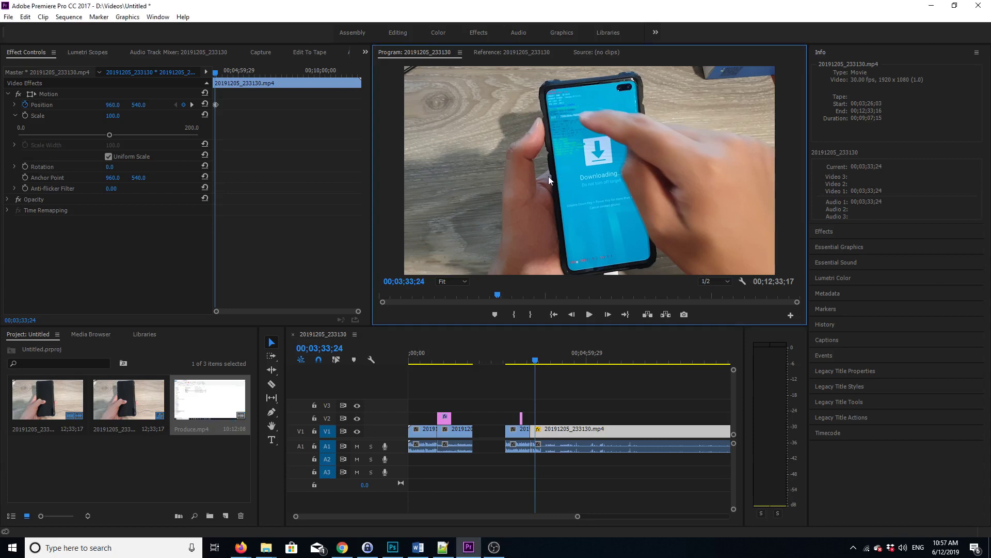
Place Produce.mp4 on a track above the phone clip and select it
left_click_drag(210, 398, 542, 390)
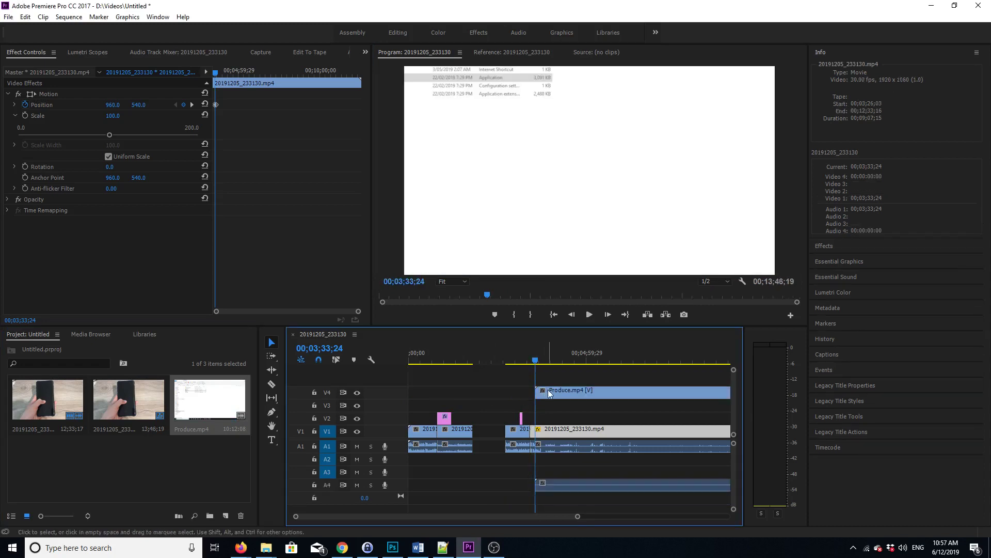
left_click(550, 393)
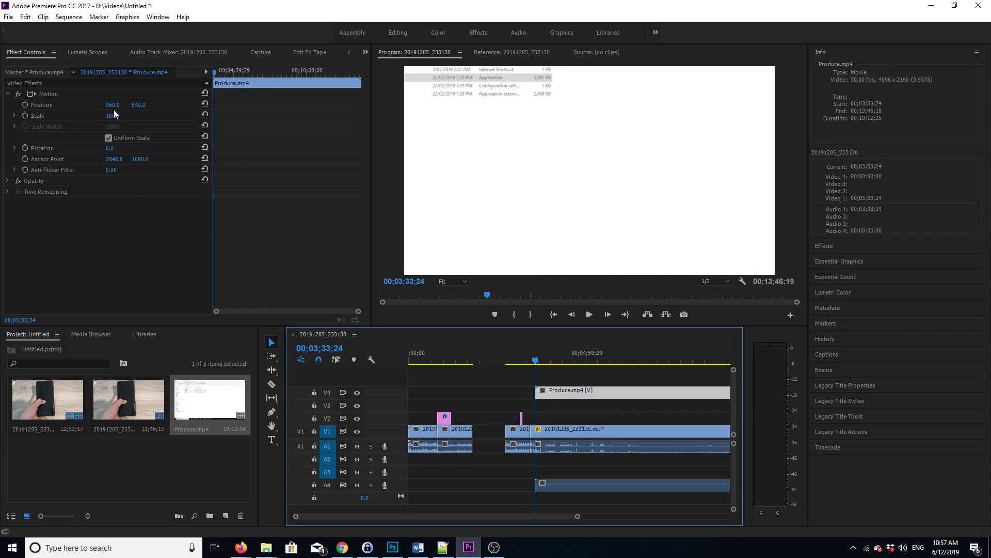
Move the recording right and down via Motion handles, then apply Scale to Frame Size
left_click(32, 94)
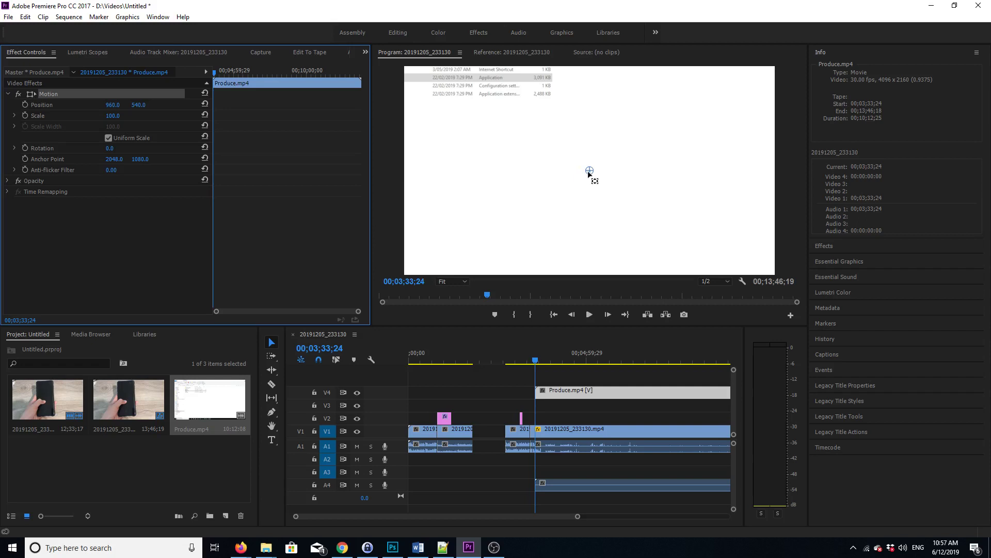
mouse_move(589, 171)
left_mouse_down()
mouse_move(569, 161)
mouse_move(565, 215)
left_mouse_up()
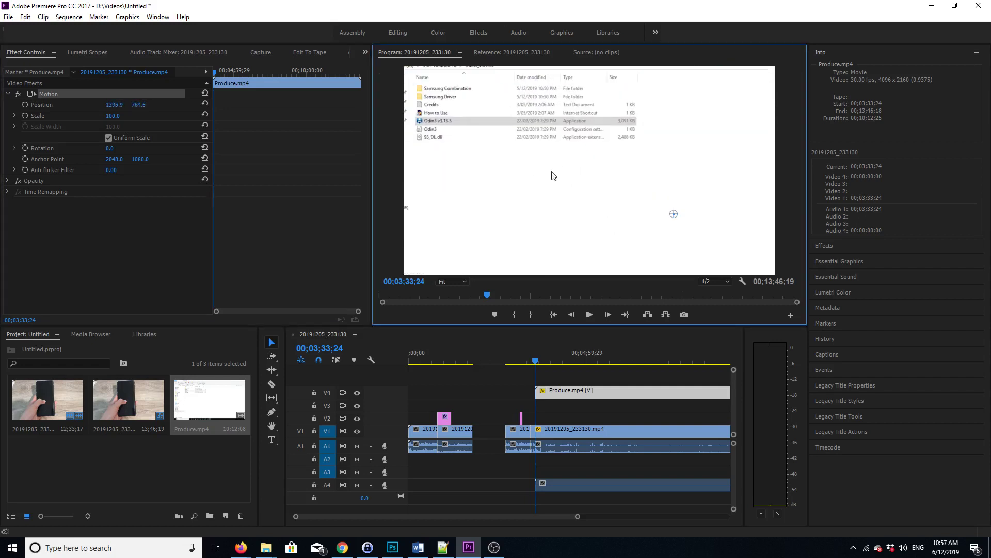
right_click(570, 392)
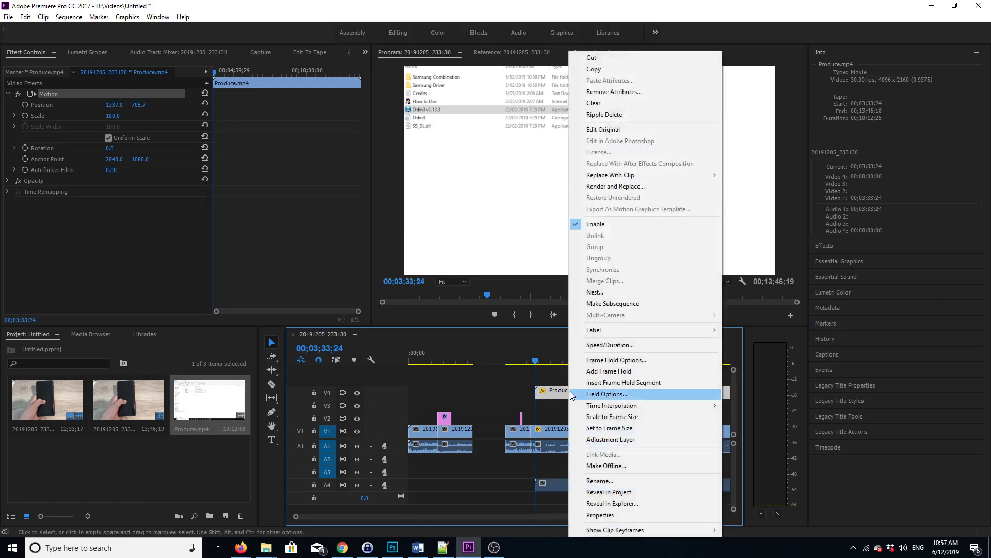
left_click(612, 416)
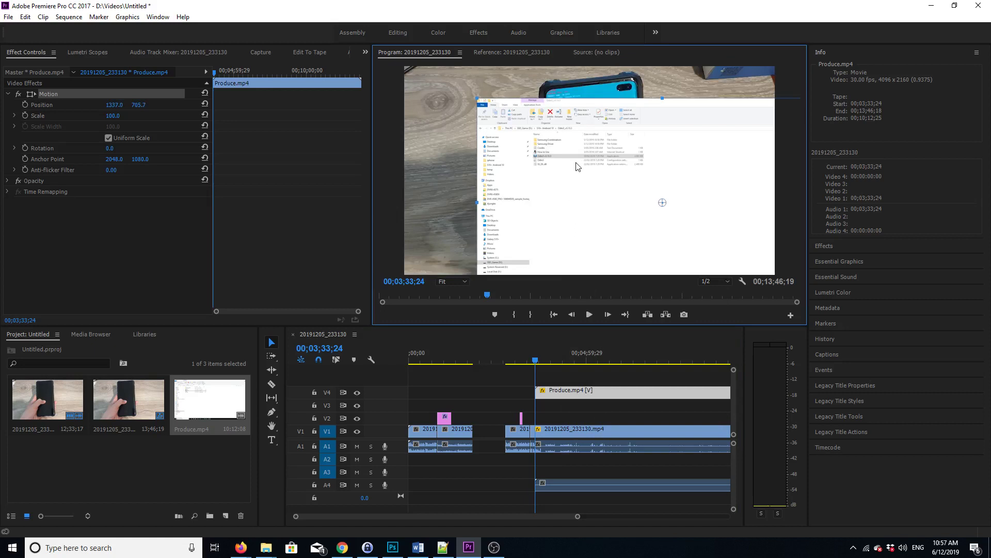
Try repositioning the recording around the frame and nudging its scale to 57.4
mouse_move(504, 115)
left_mouse_down()
mouse_move(419, 76)
mouse_move(491, 126)
mouse_move(486, 118)
left_mouse_up()
left_click(684, 220)
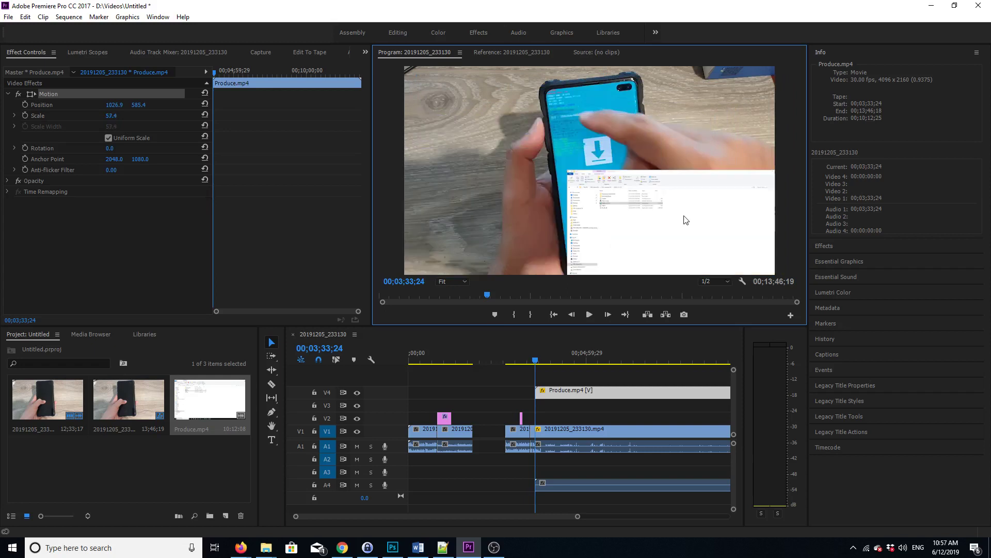
mouse_move(686, 220)
left_mouse_down()
mouse_move(508, 192)
mouse_move(520, 202)
left_mouse_up()
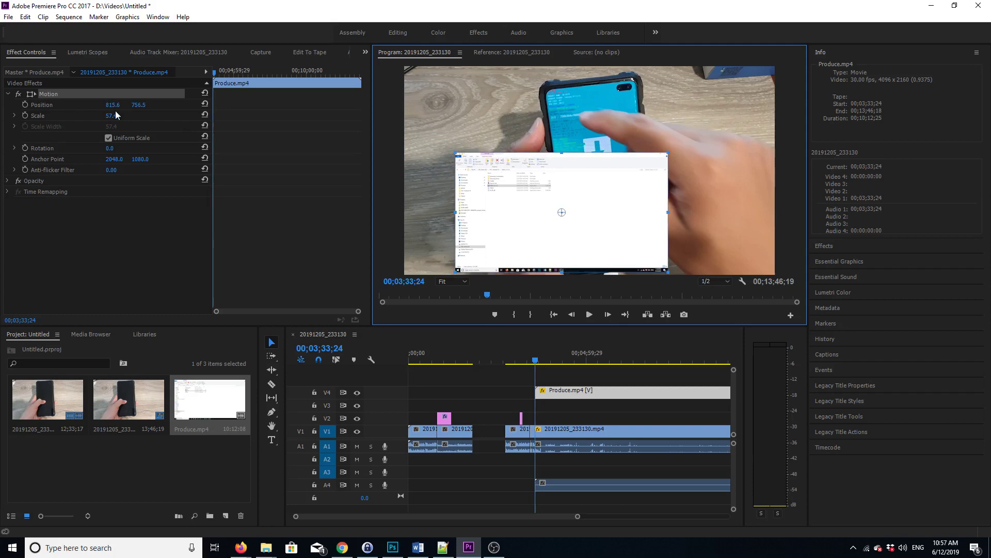
left_click_drag(525, 177, 600, 190)
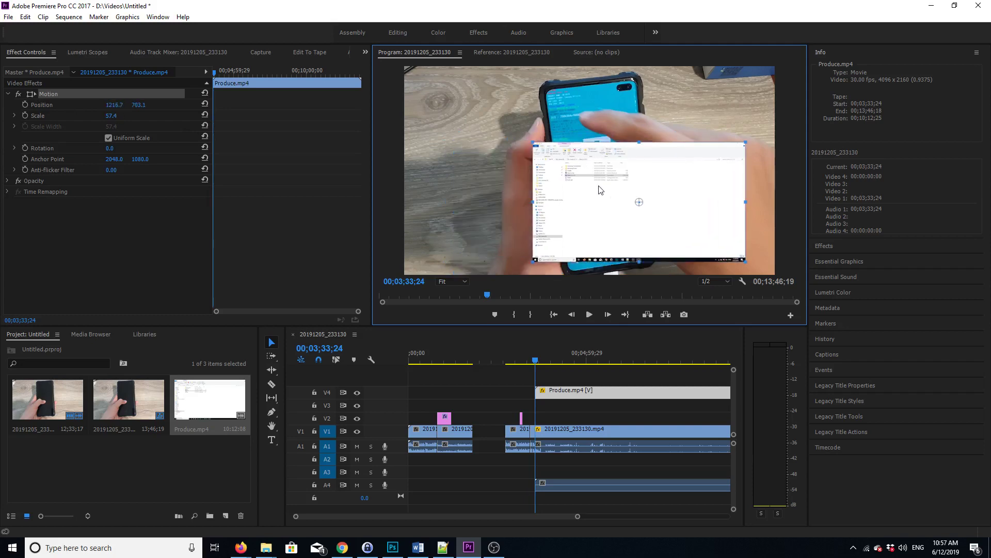
Reset the recording's position and scale, then shrink it to scale 49
left_click(205, 104)
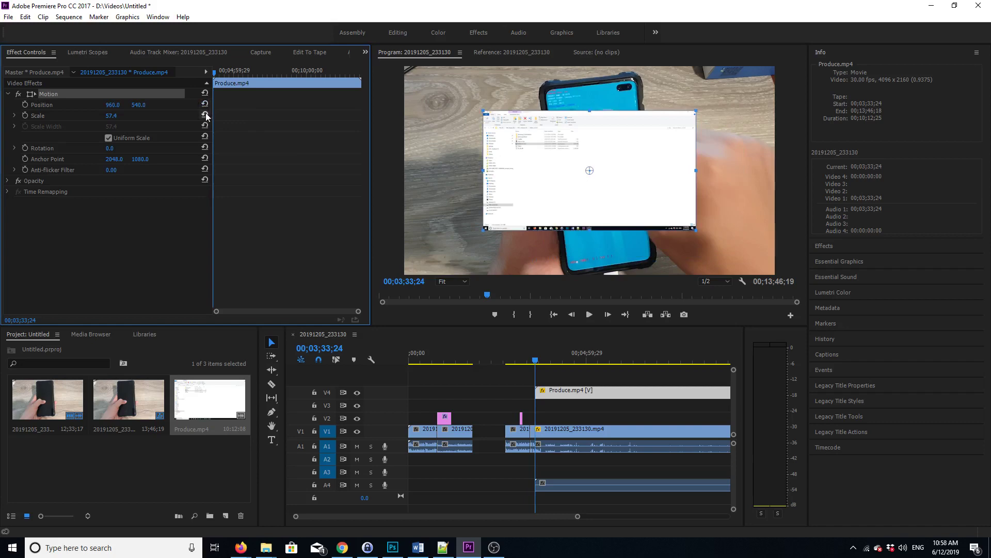
left_click(205, 116)
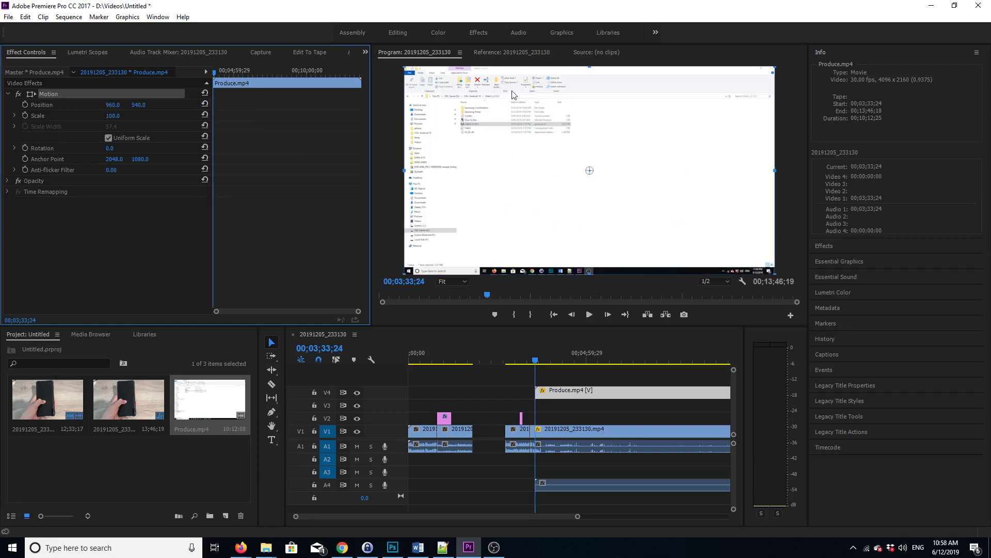
left_click_drag(406, 68, 609, 181)
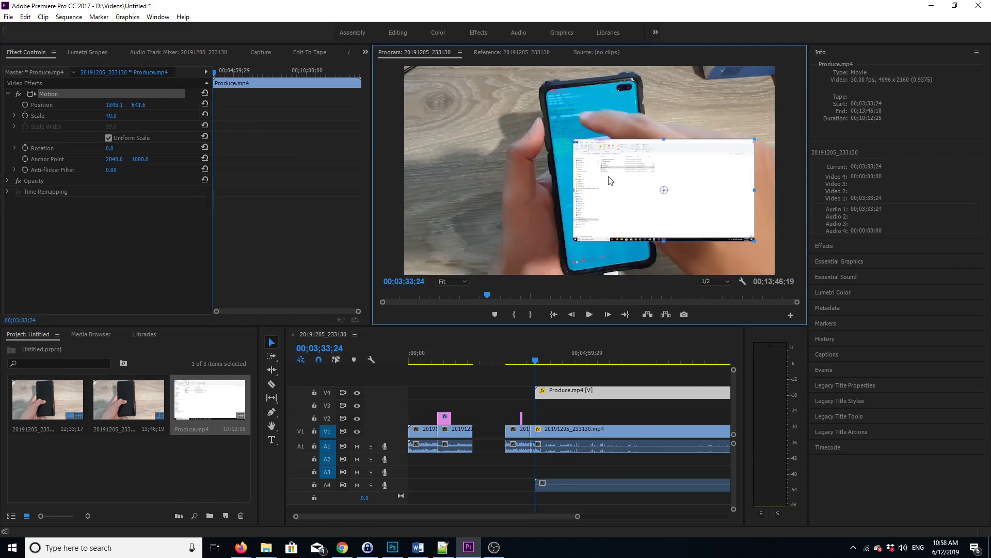